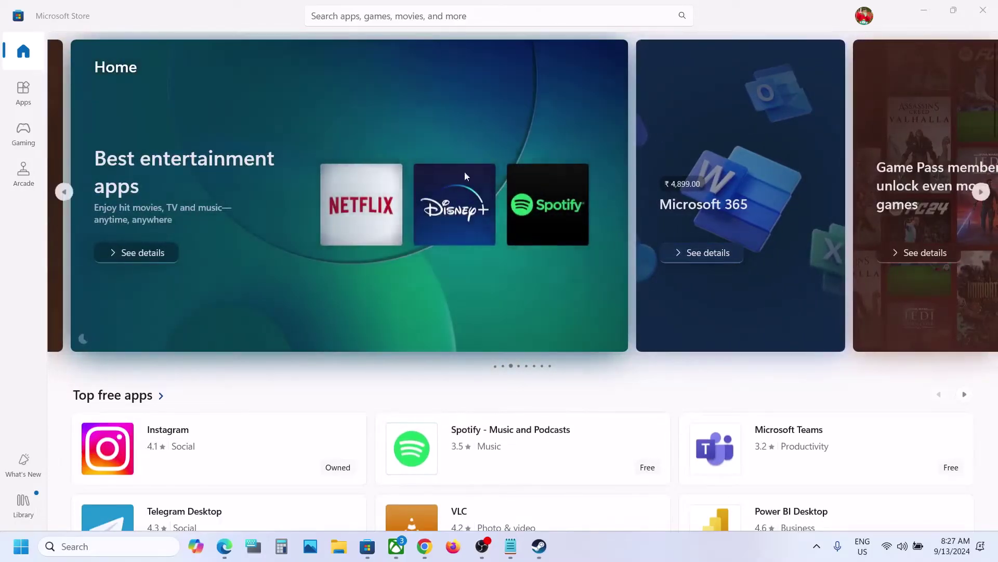
Step: Search the Microsoft Store for "efootball"
click(406, 17)
text(e)
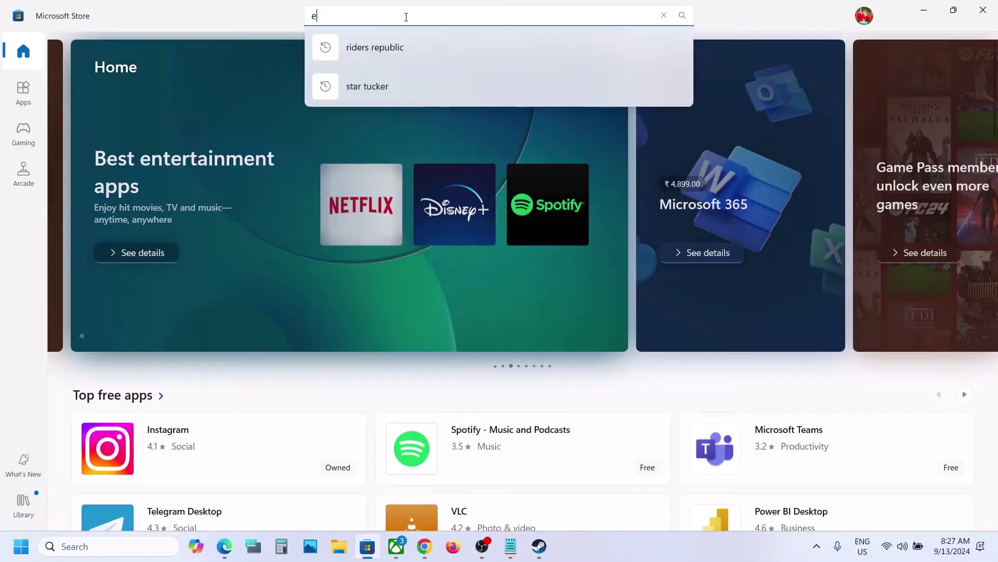
text(fo)
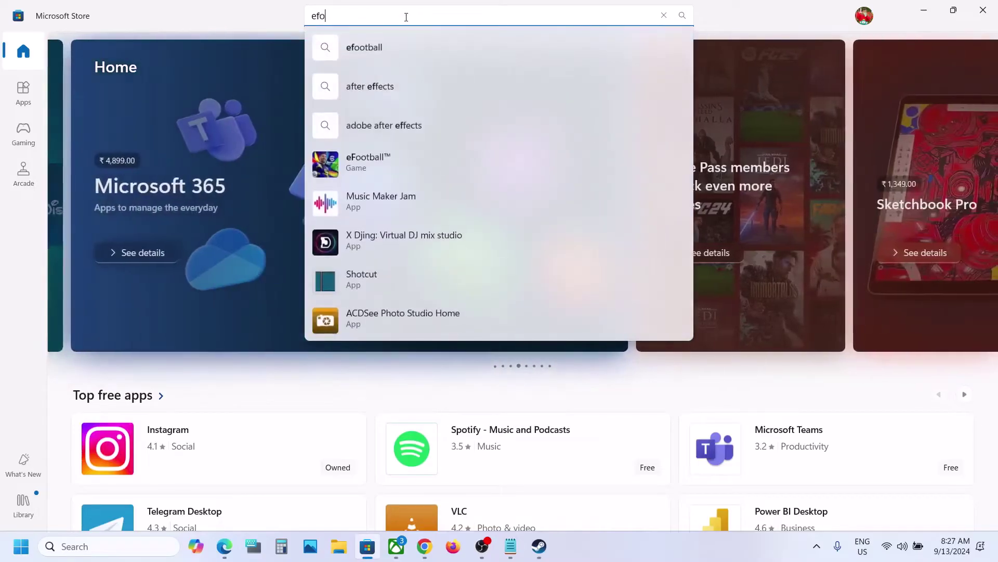
text(otball)
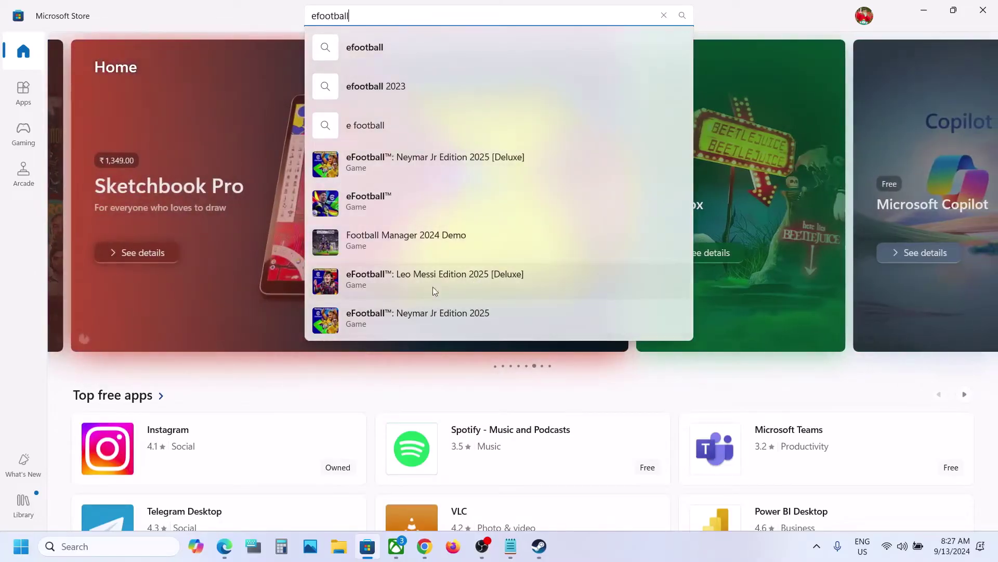
Step: Open the eFootball™ Game page and install it to the default C:\XboxGames folder
click(406, 197)
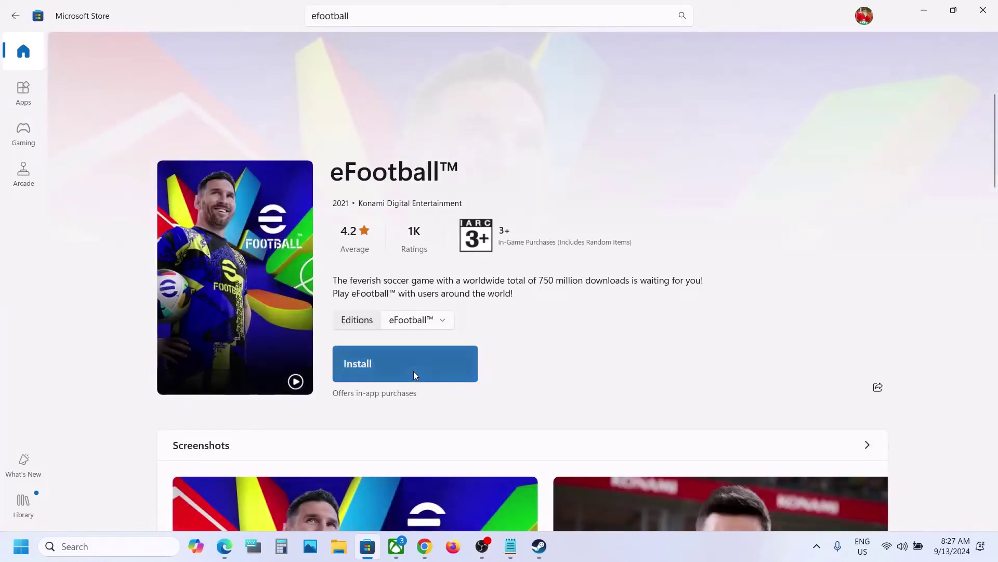
click(413, 375)
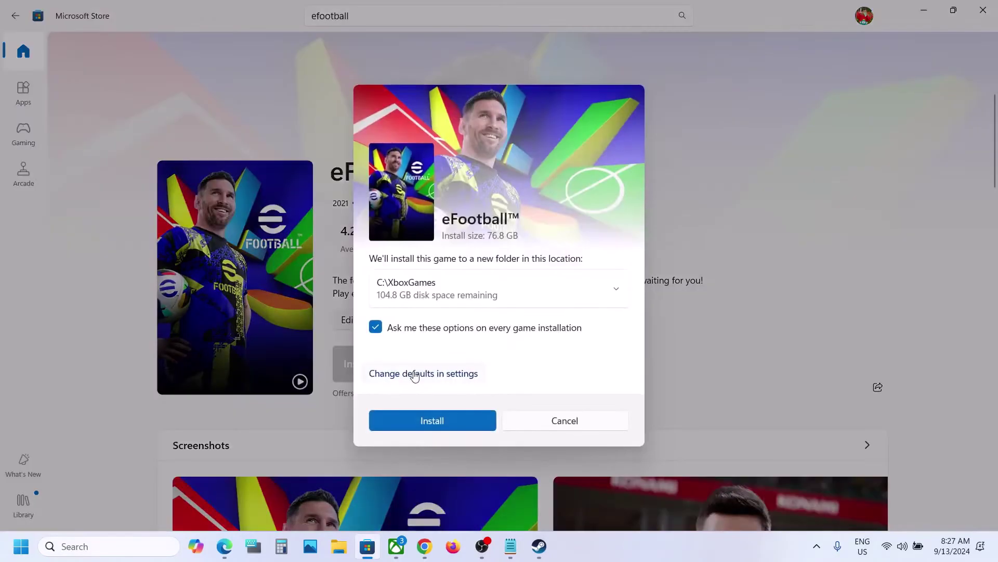
click(439, 420)
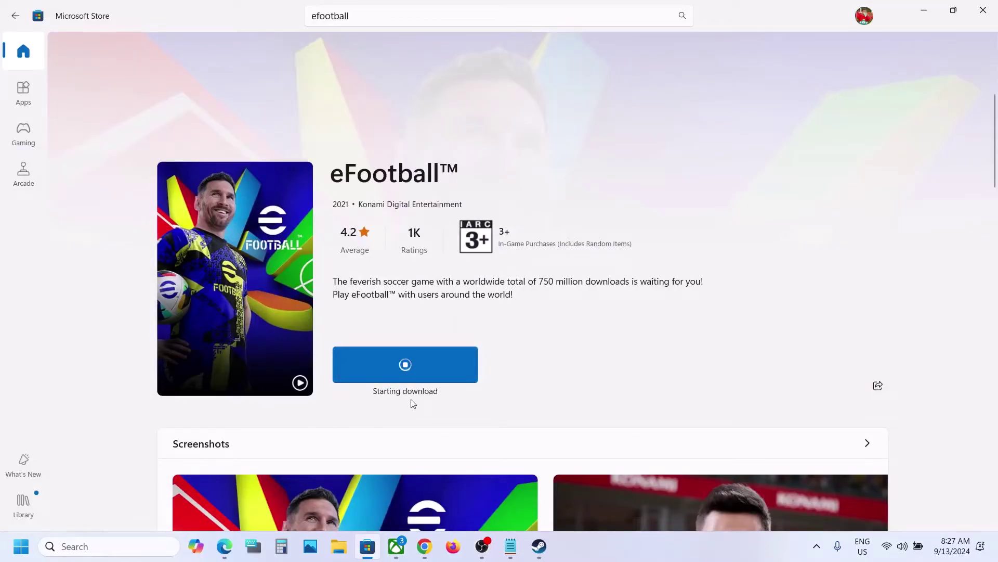
Step: Check eFootball's download progress in the Microsoft Store Library
click(21, 503)
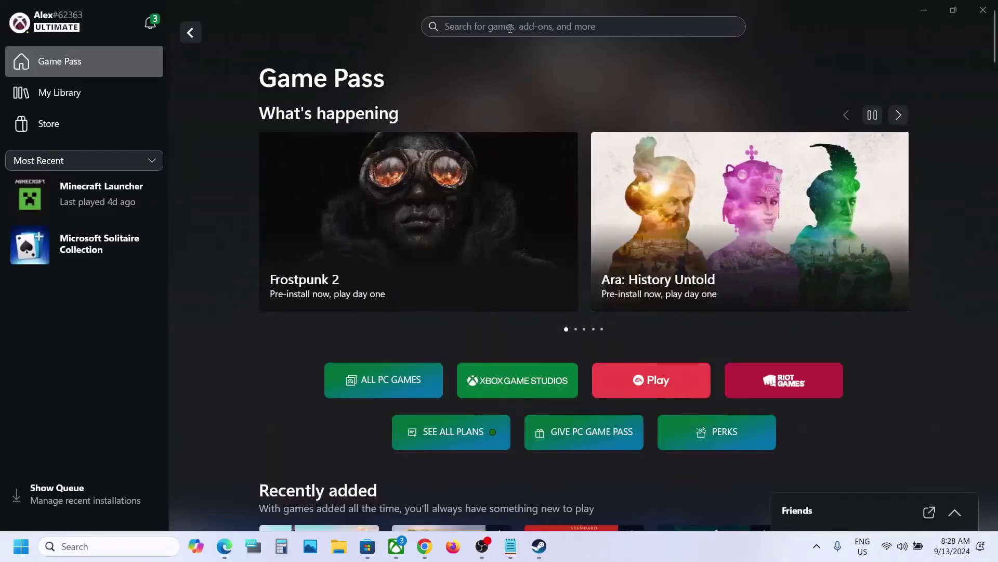
Step: Search the Xbox app for "efootball" and open the eFootball™ Game page
click(490, 28)
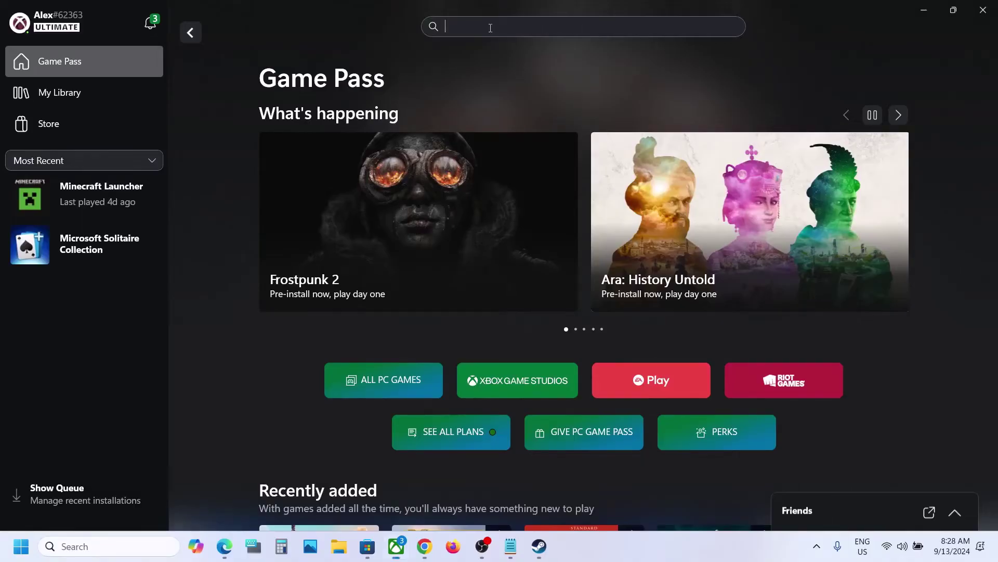
text(efoot)
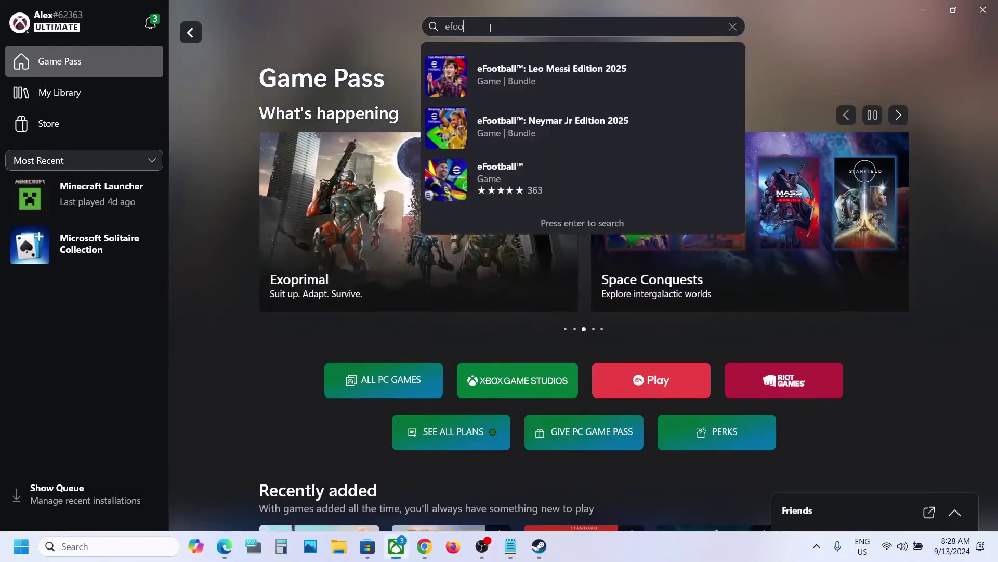
text(ball)
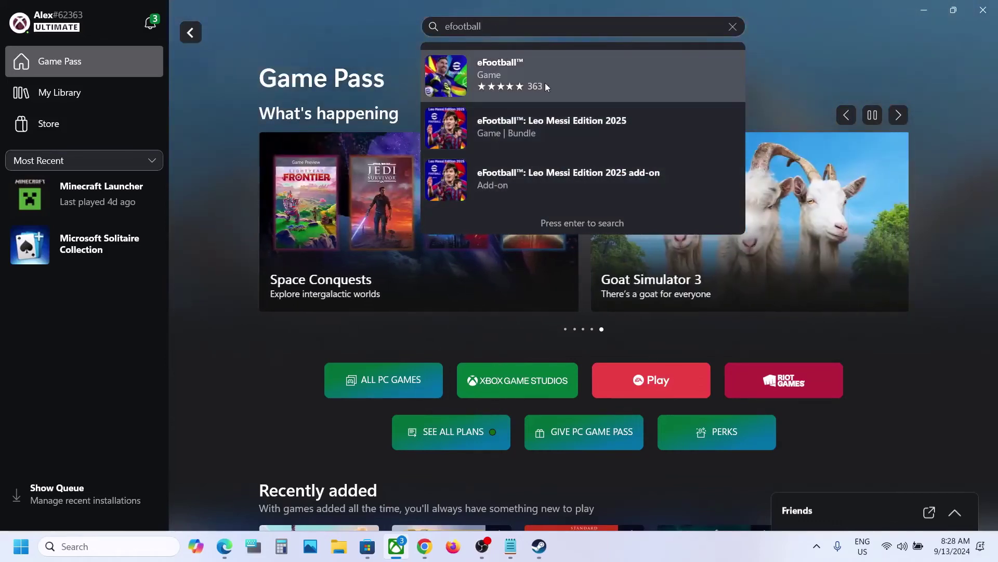
click(527, 79)
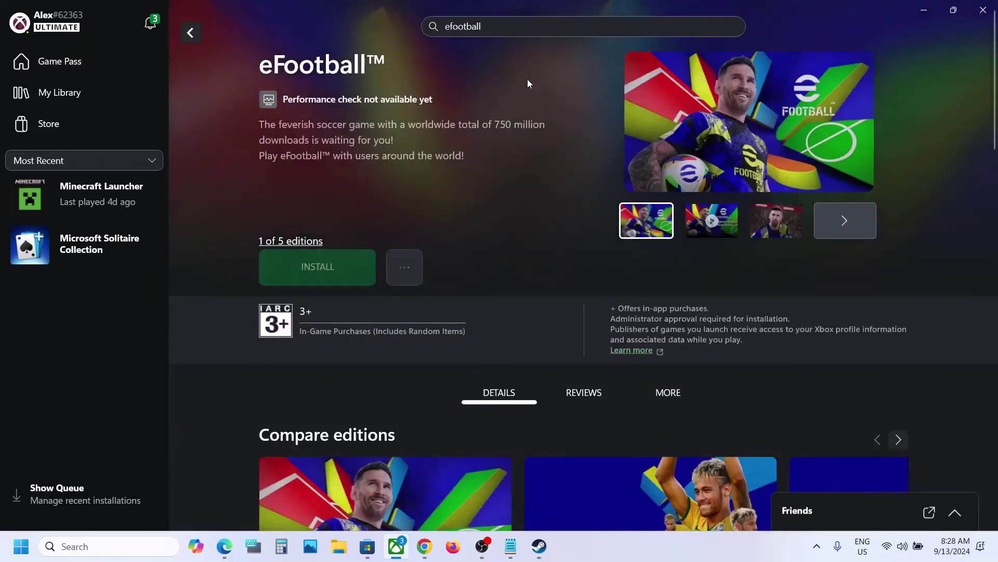
Step: Install eFootball from the Xbox app onto the C:\XboxGames drive
click(331, 268)
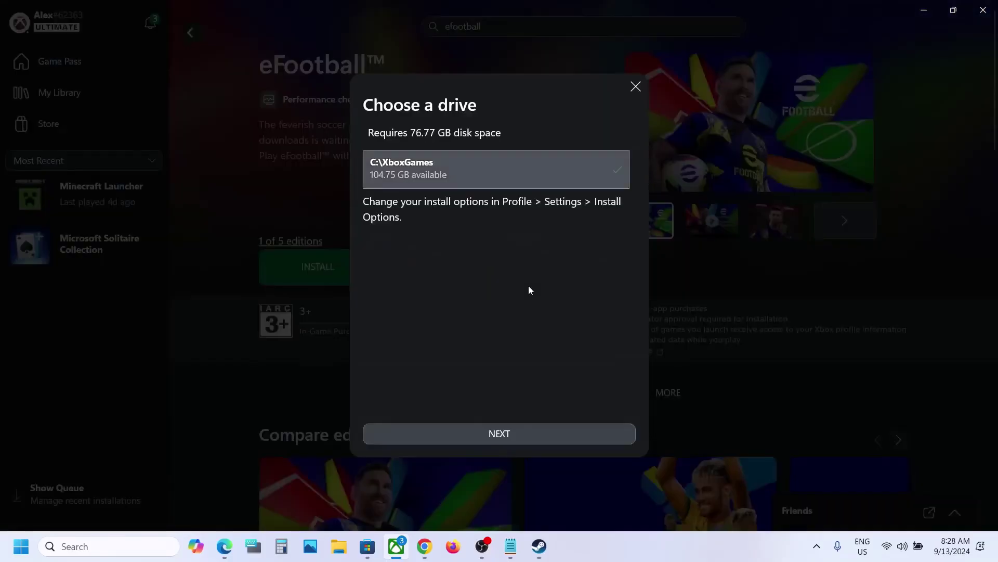
click(466, 179)
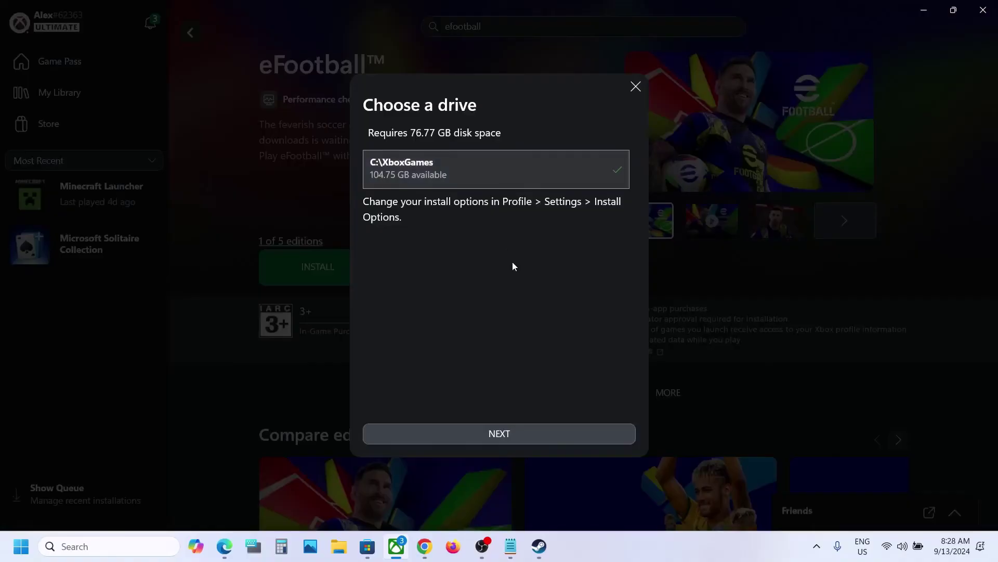
click(496, 438)
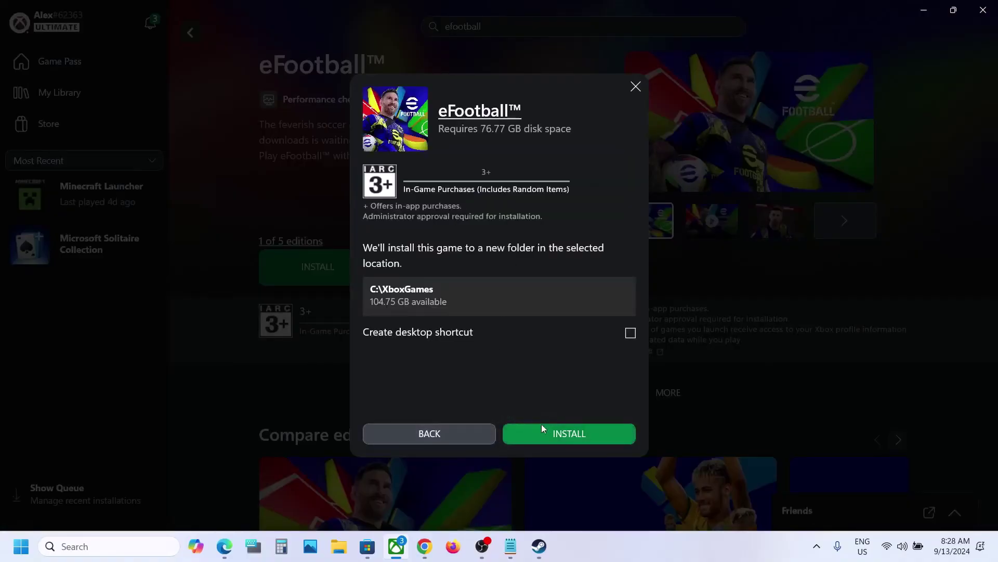
click(554, 429)
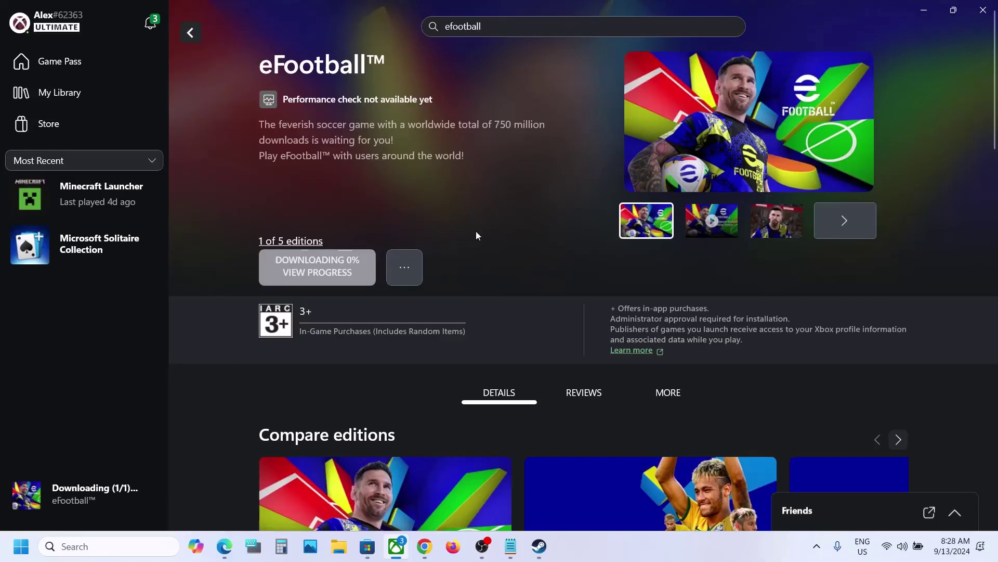